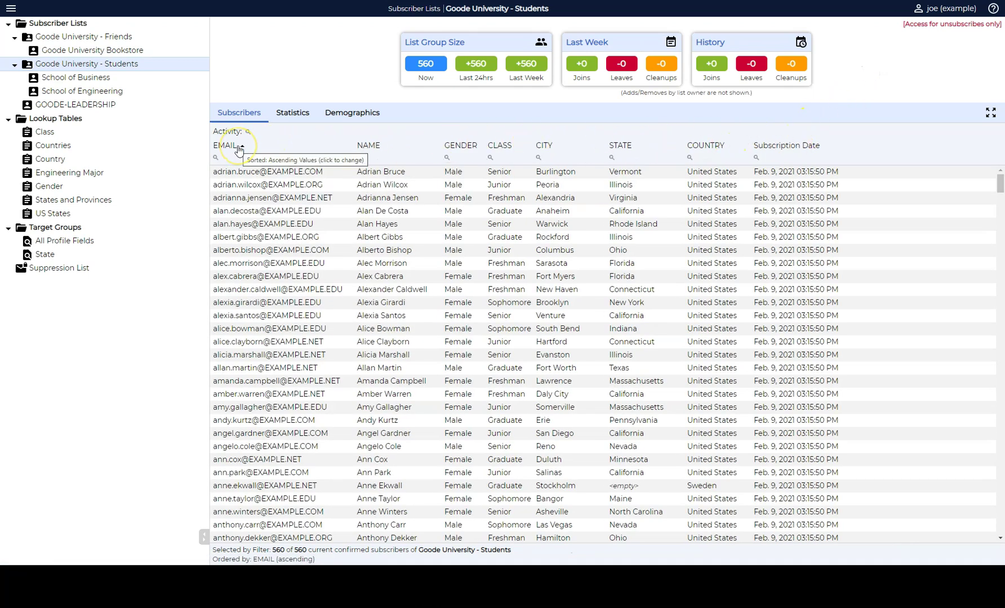
Step: Show the subscribers of the Goode University - Friends list group
{"action": "left_click", "coordinate": [136, 36]}
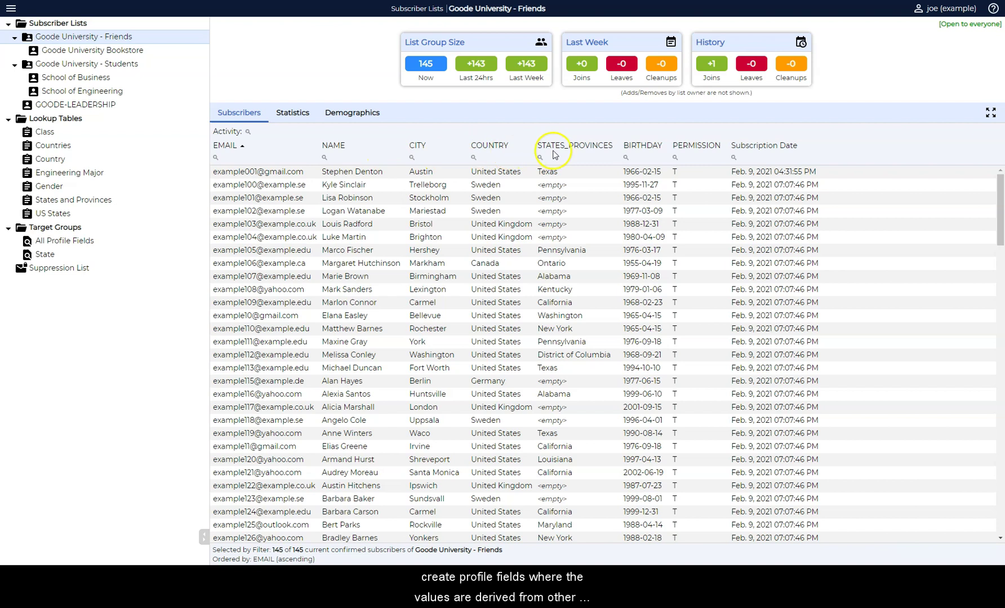
{"action": "left_click", "coordinate": [851, 141]}
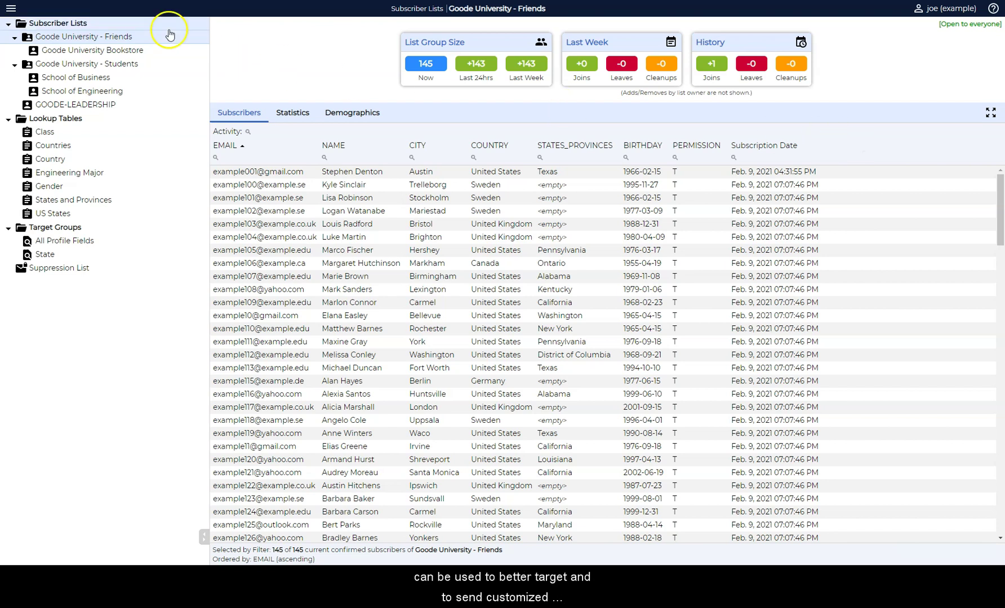
Step: Go to the Dashboard and return to the Subscriber Lists page
{"action": "left_click", "coordinate": [10, 8]}
{"action": "left_click", "coordinate": [21, 24]}
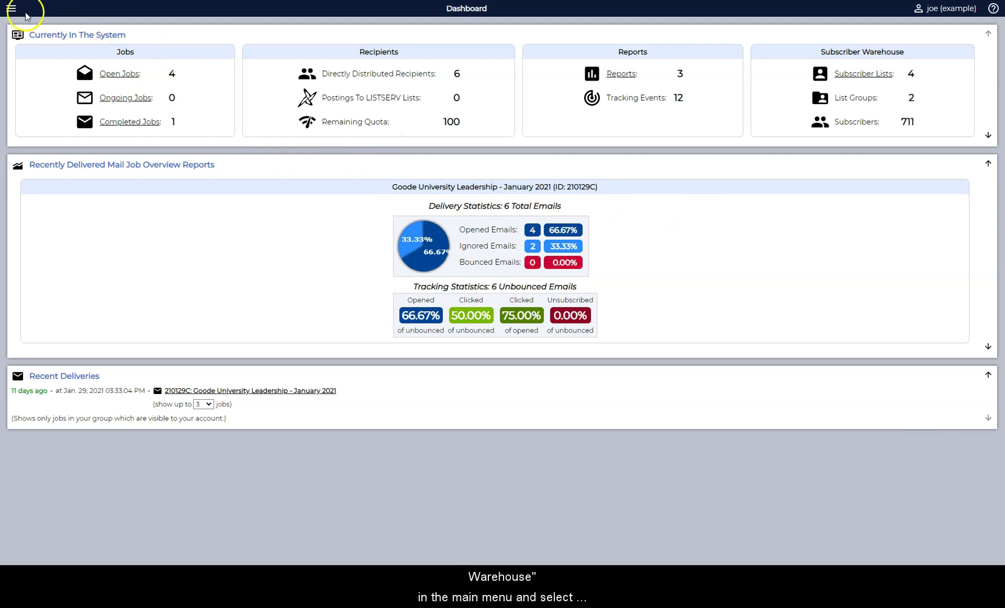
{"action": "left_click", "coordinate": [11, 8]}
{"action": "left_click", "coordinate": [17, 76]}
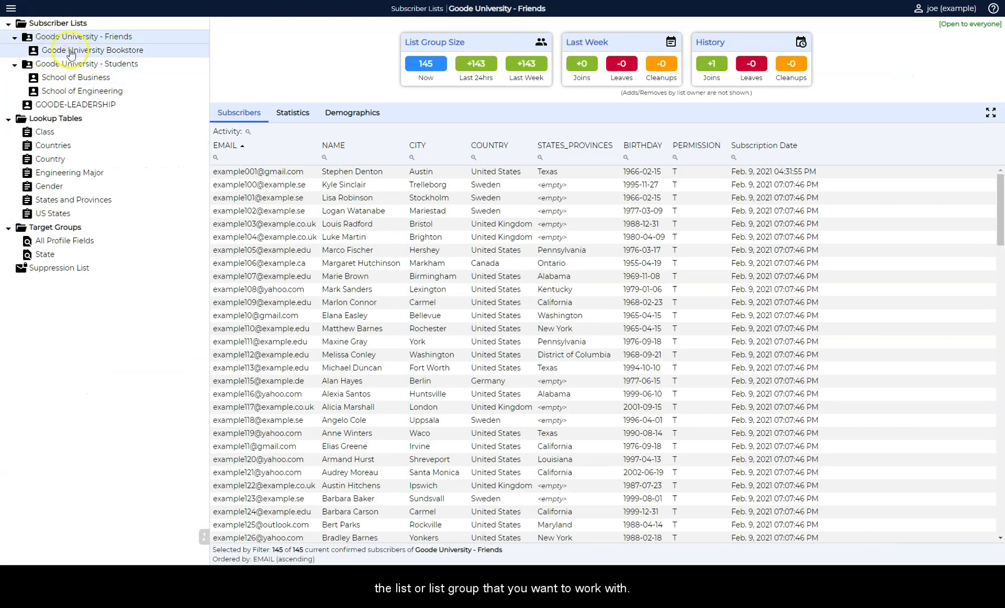
Step: Open the definition of the Goode University - Friends list group at its Profile Fields stage
{"action": "left_click", "coordinate": [105, 37]}
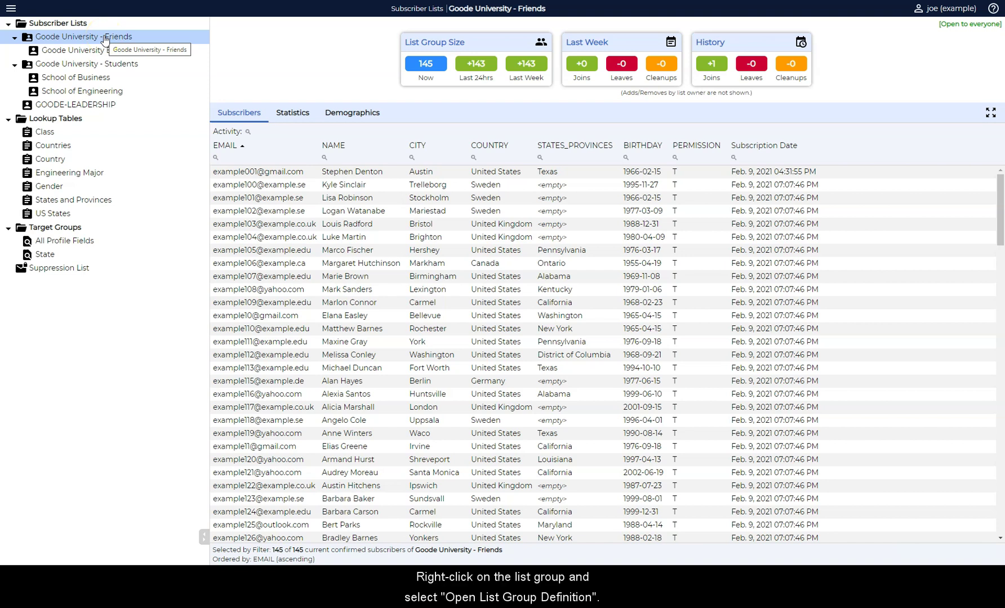
{"action": "right_click", "coordinate": [105, 38]}
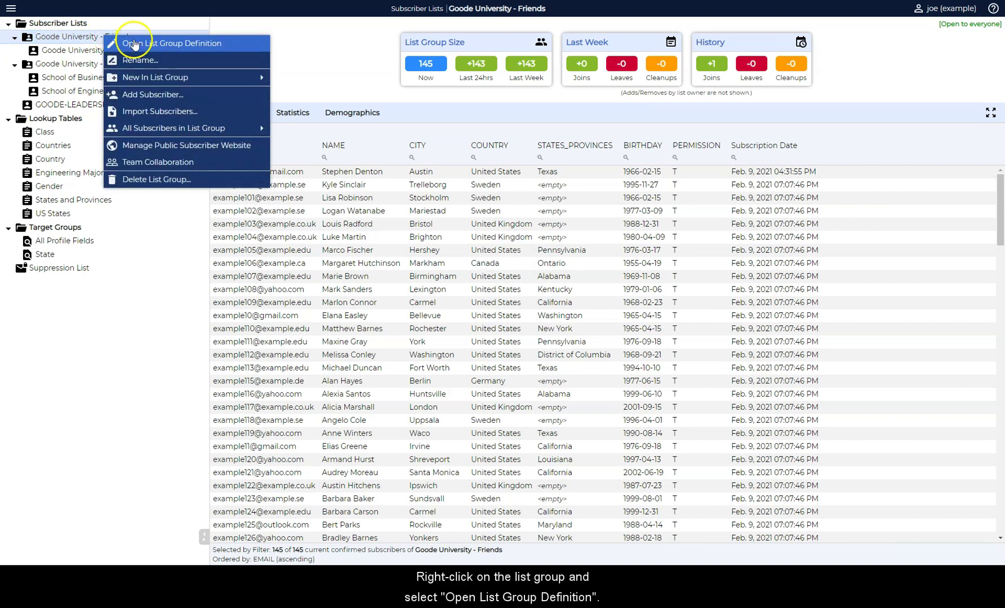
{"action": "left_click", "coordinate": [114, 43]}
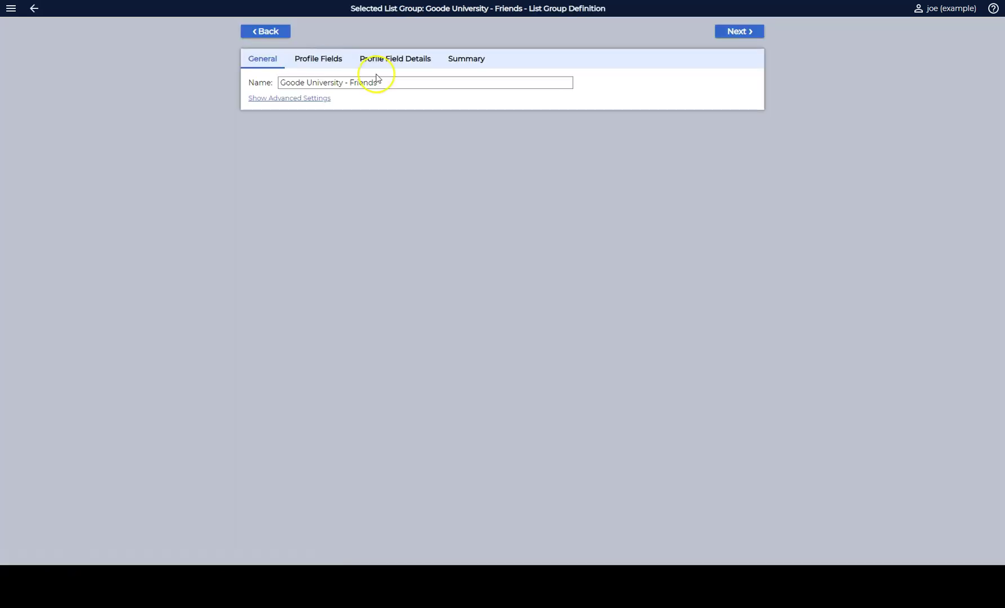
{"action": "left_click", "coordinate": [738, 31]}
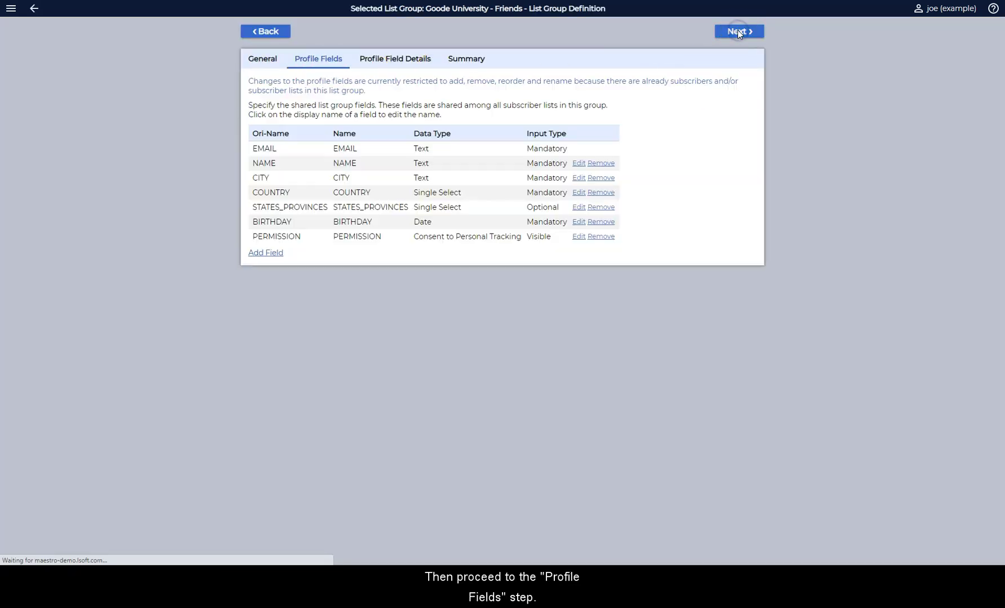
{"action": "left_click", "coordinate": [740, 38]}
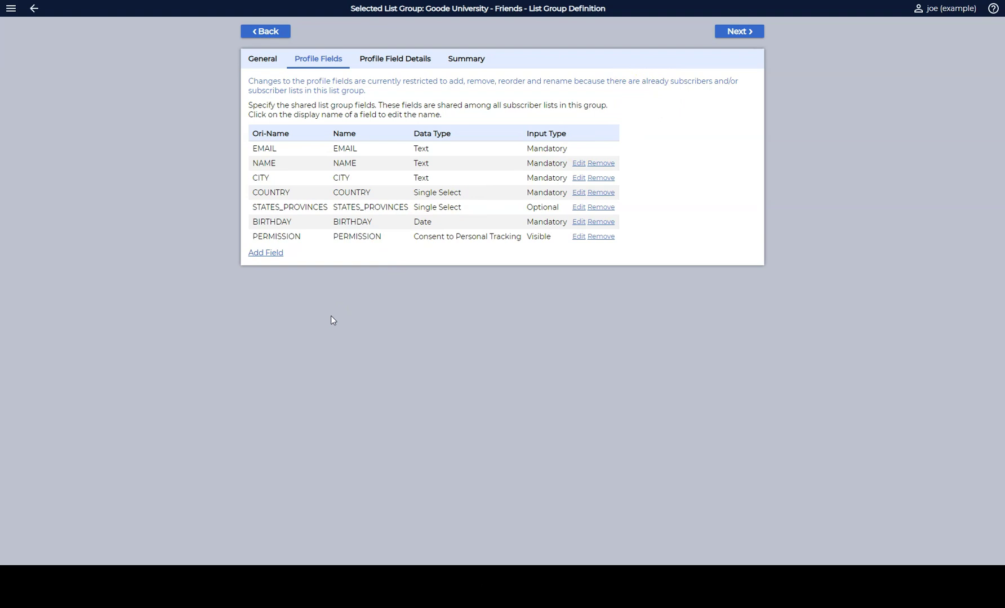
Step: Add a profile field named DOM with data type Derived and input type Hidden
{"action": "left_click", "coordinate": [267, 254]}
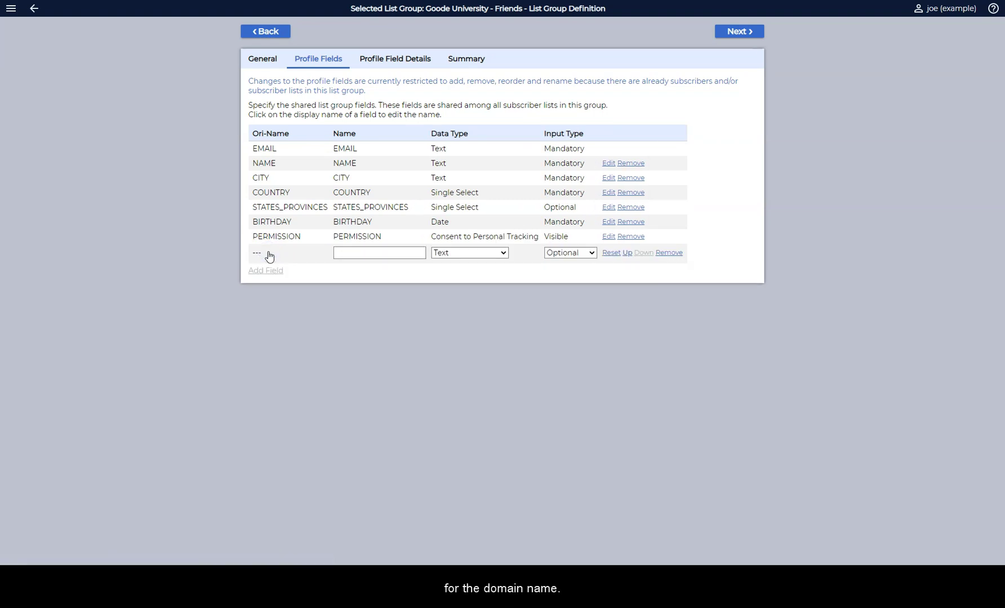
{"action": "left_click", "coordinate": [355, 254]}
{"action": "type", "text": "DOB"}
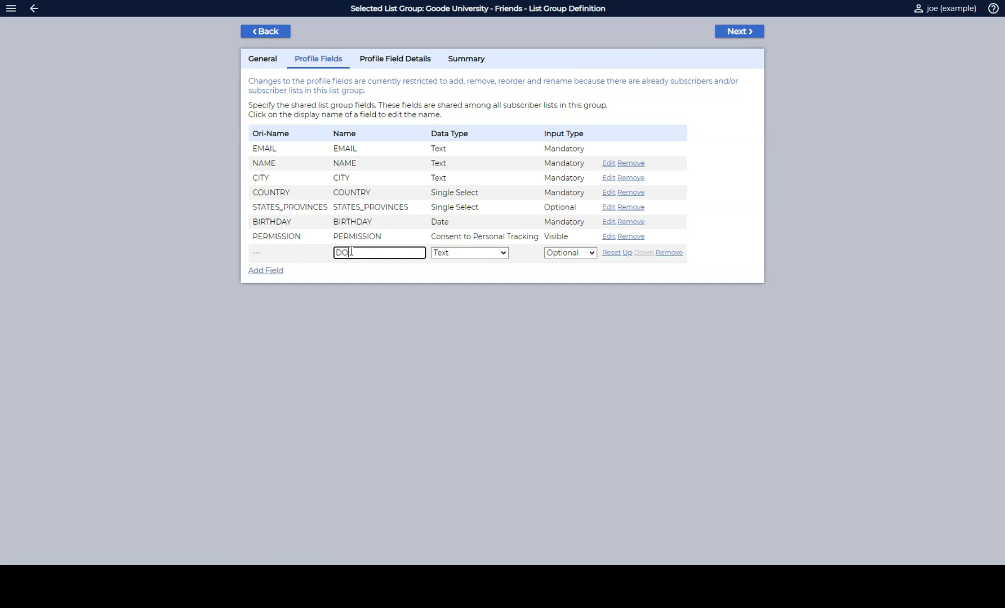
{"action": "left_click", "coordinate": [466, 253]}
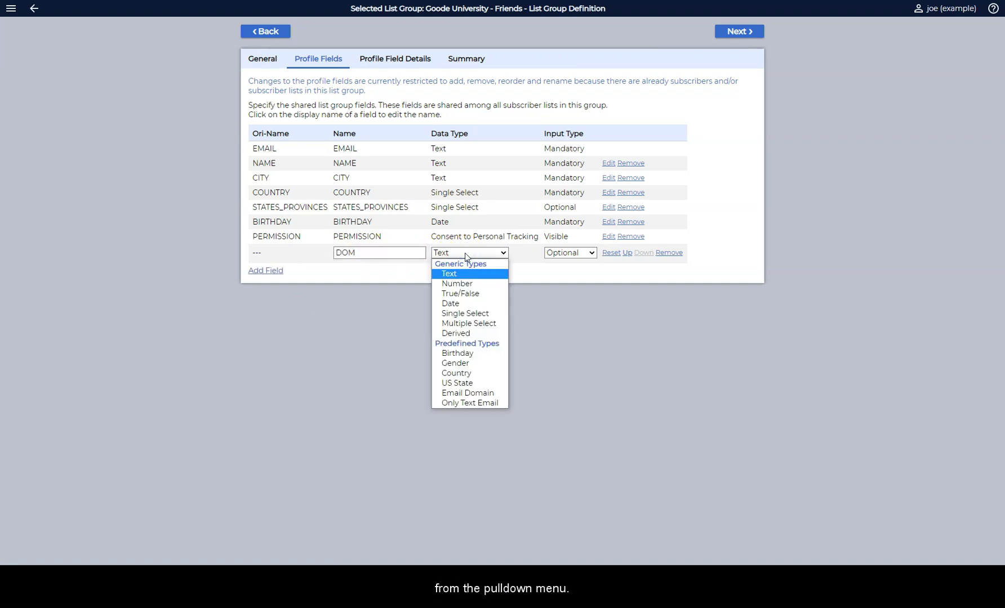
{"action": "left_click", "coordinate": [452, 333]}
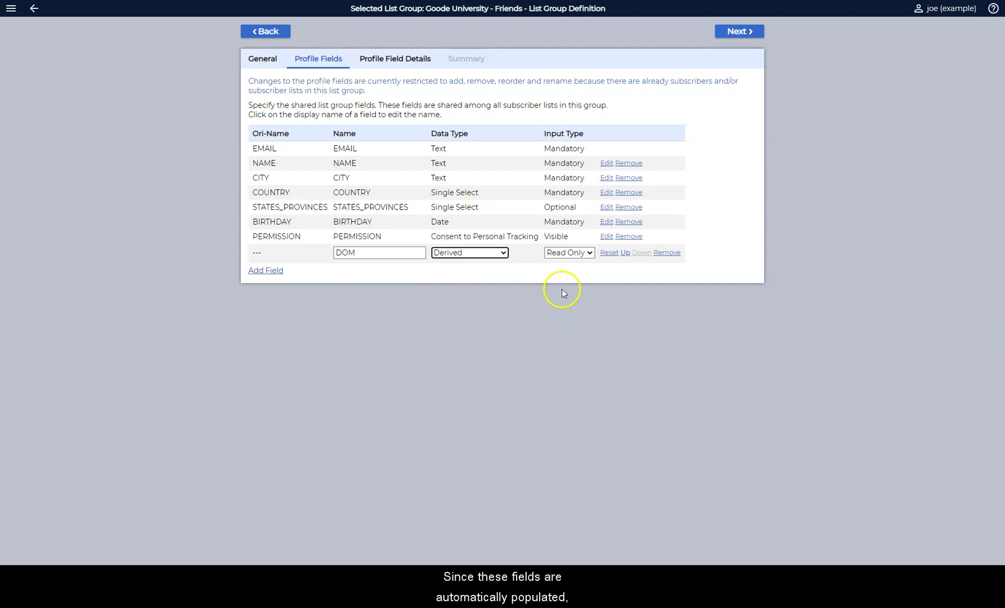
{"action": "left_click", "coordinate": [589, 254]}
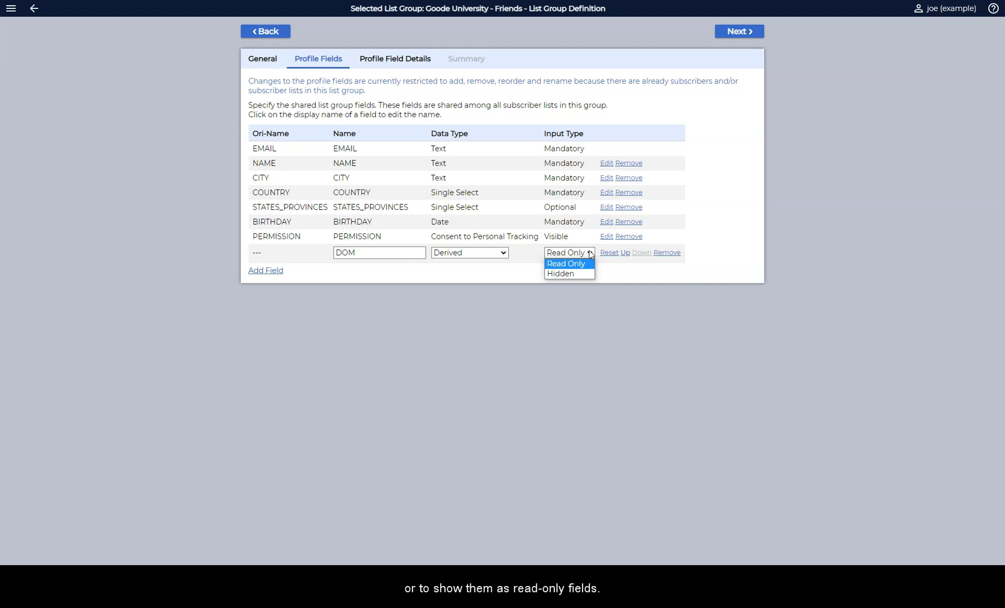
{"action": "left_click", "coordinate": [570, 273]}
Step: Define the DOM field's derivation rule as ToLower(Substring(&EMAIL;, IndexOf(&EMAIL;, "@") + 1))
{"action": "left_click", "coordinate": [735, 37]}
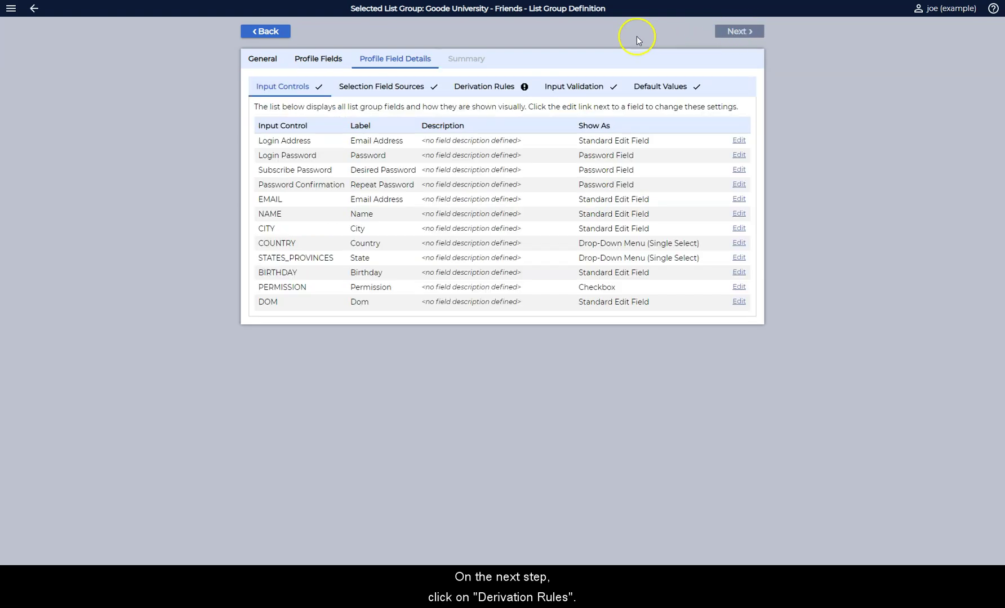
{"action": "left_click", "coordinate": [479, 90]}
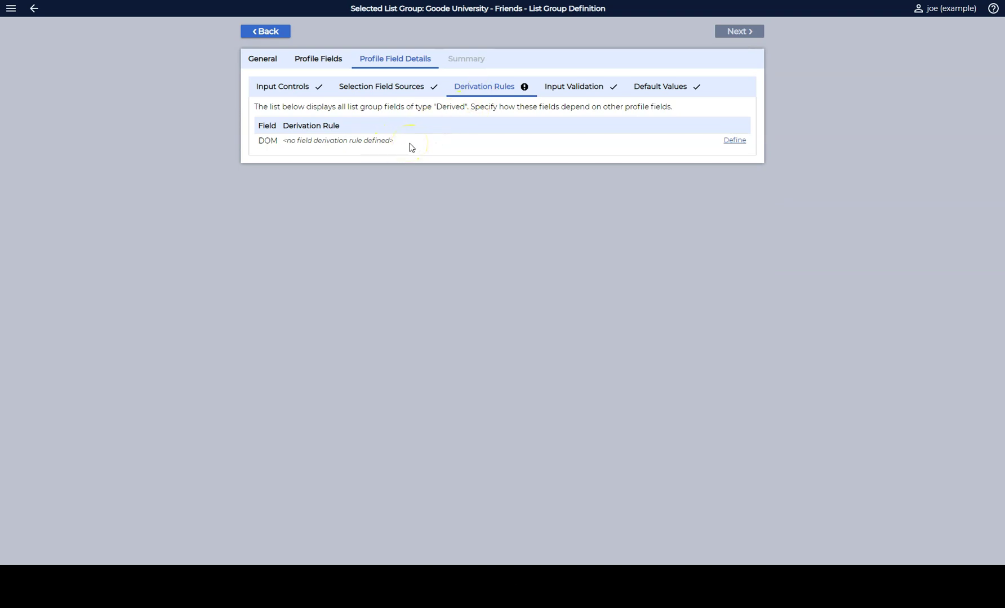
{"action": "left_click", "coordinate": [731, 142]}
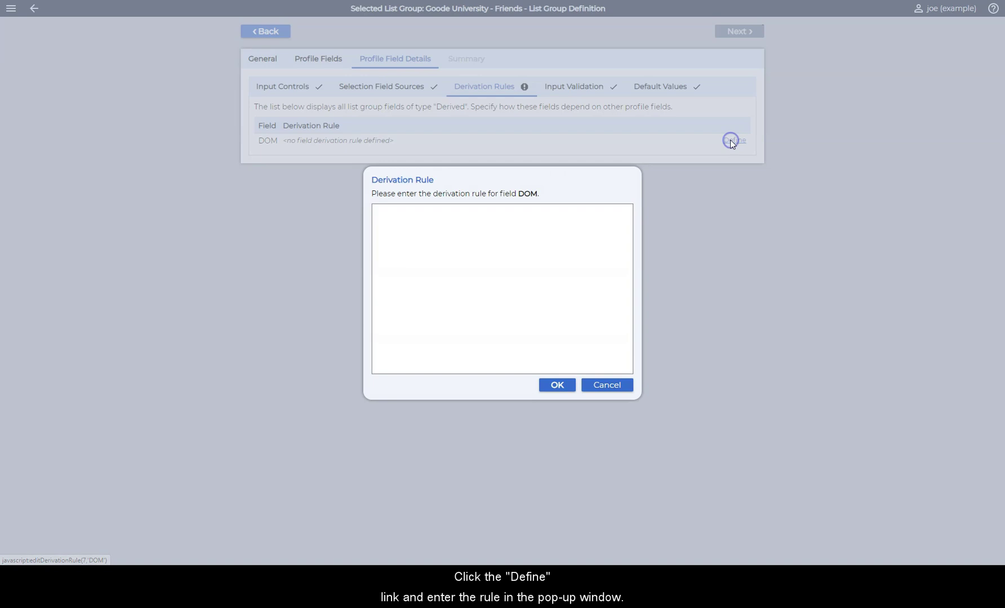
{"action": "left_click", "coordinate": [541, 217]}
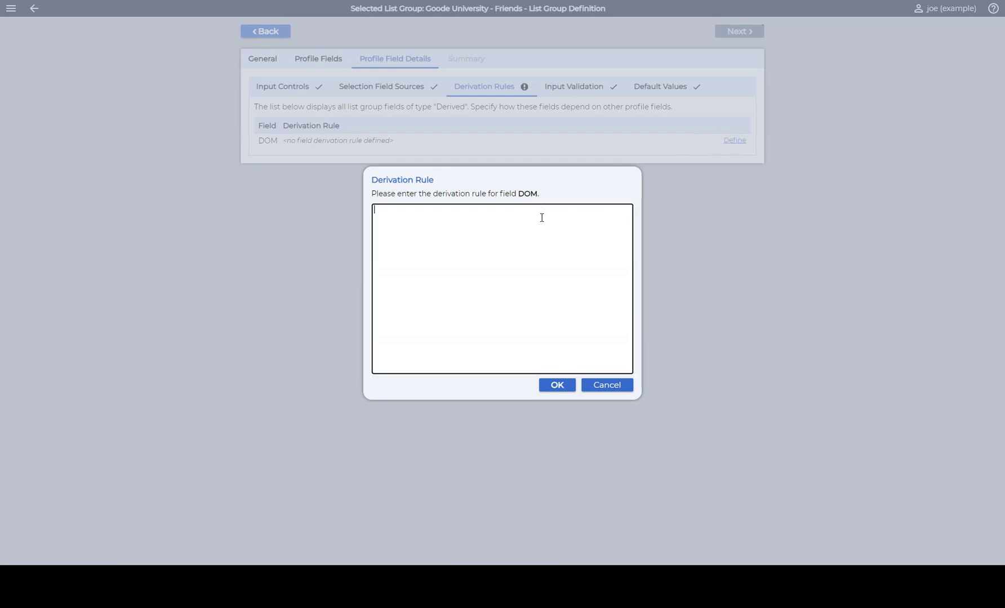
{"action": "type", "text": "ToLower(Substring(&EMAIL;, IndexOf(&EMAIL;, \"@\") + 1))"}
{"action": "left_click", "coordinate": [532, 236]}
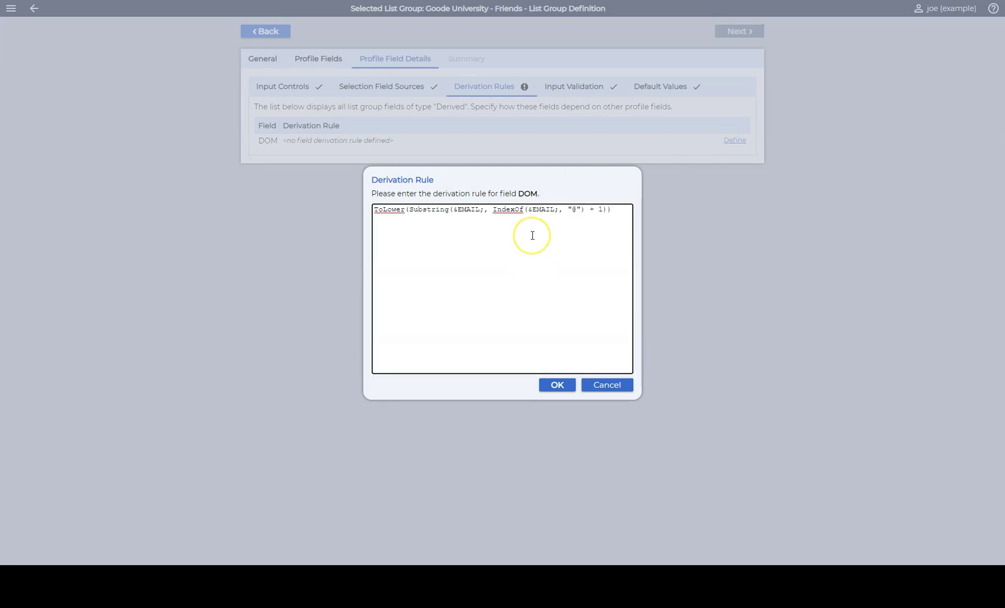
{"action": "left_click", "coordinate": [459, 218]}
{"action": "left_click", "coordinate": [431, 209]}
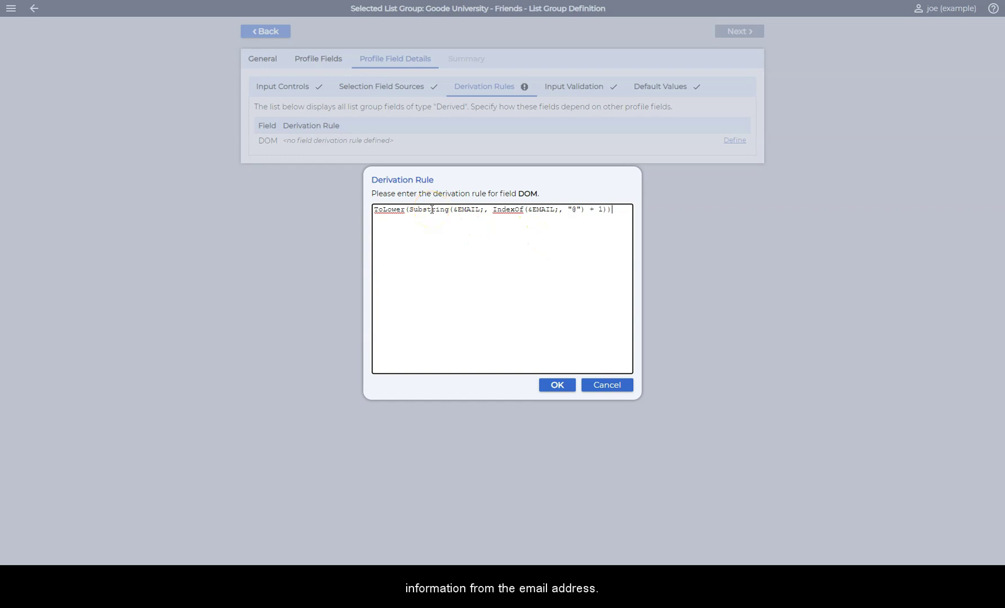
{"action": "left_click", "coordinate": [557, 386]}
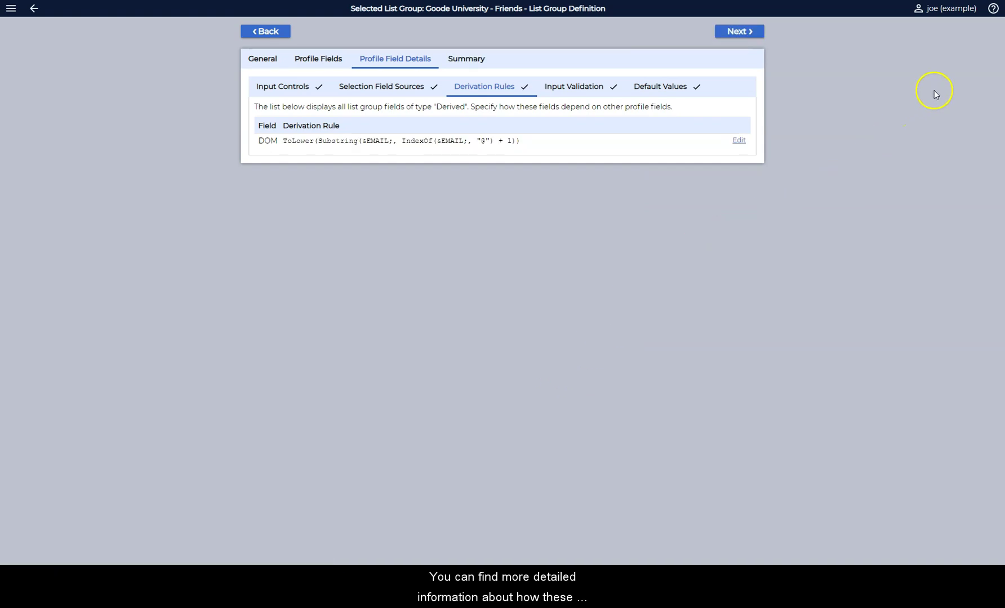
Step: Check the available help options and finish the list group definition after its Summary stage
{"action": "left_click", "coordinate": [993, 9]}
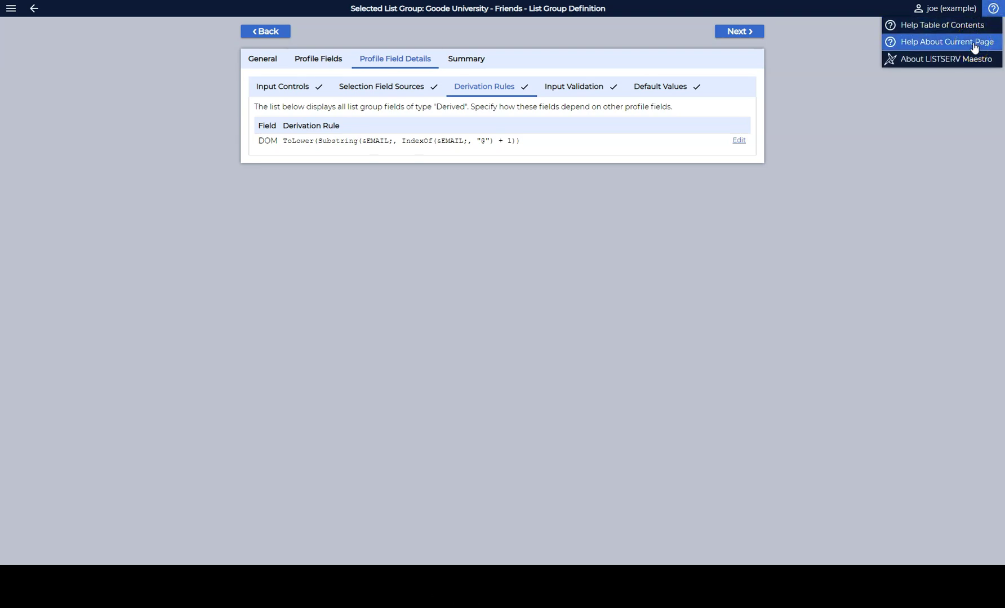
{"action": "left_click", "coordinate": [887, 148]}
{"action": "left_click", "coordinate": [744, 29]}
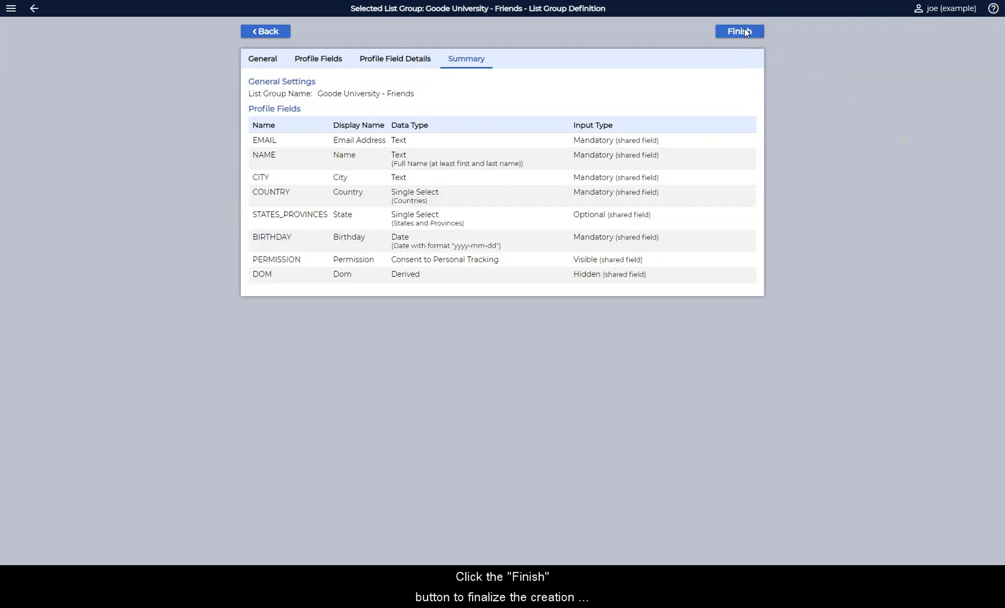
{"action": "left_click", "coordinate": [744, 31]}
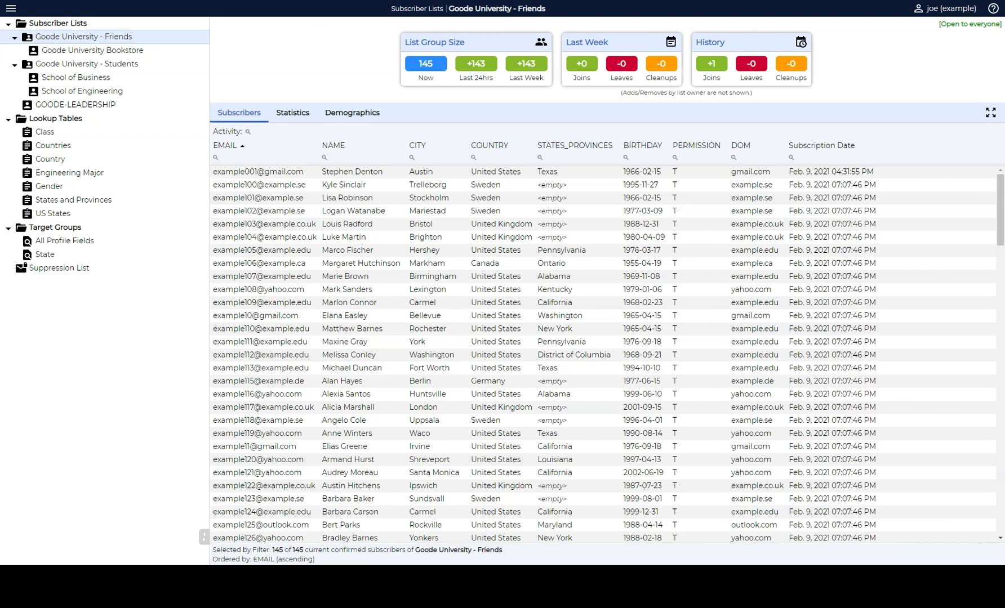
Step: Reopen the Goode University - Friends list group definition and add a Derived, Hidden profile field named TLD
{"action": "right_click", "coordinate": [126, 39]}
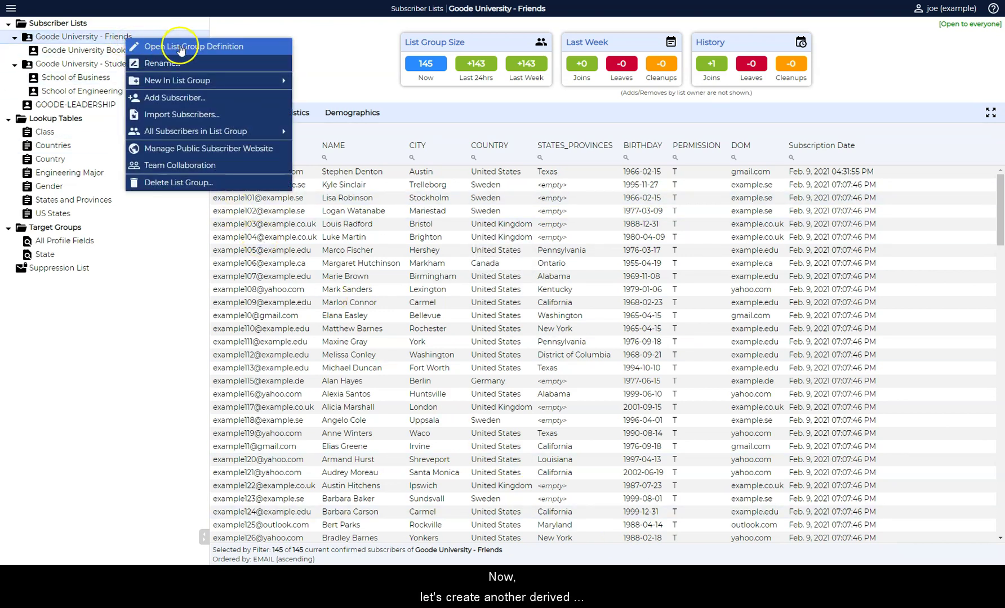
{"action": "left_click", "coordinate": [180, 51]}
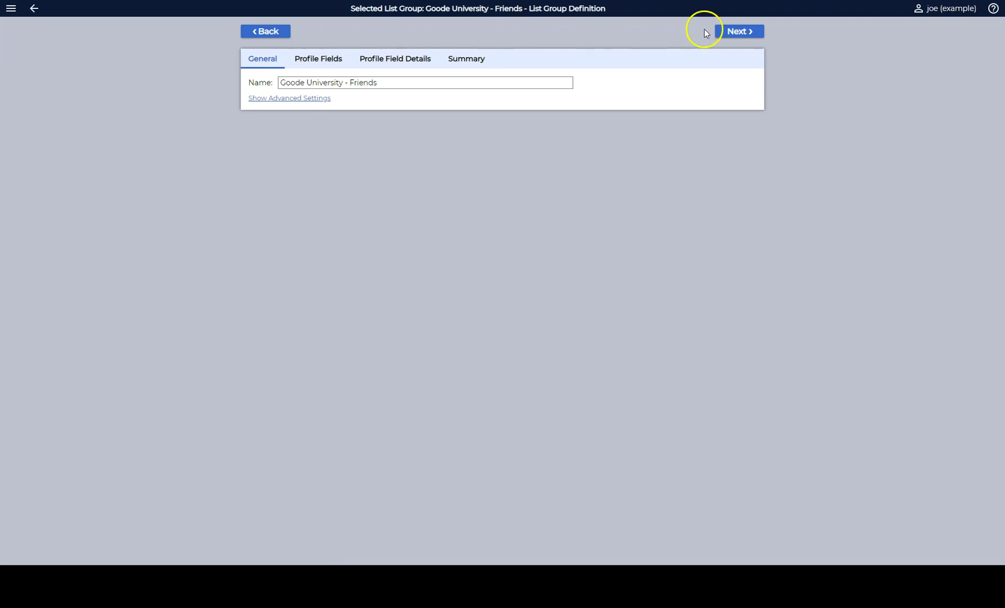
{"action": "left_click", "coordinate": [736, 32]}
{"action": "left_click", "coordinate": [263, 267]}
{"action": "left_click", "coordinate": [361, 267]}
{"action": "type", "text": "TLD"}
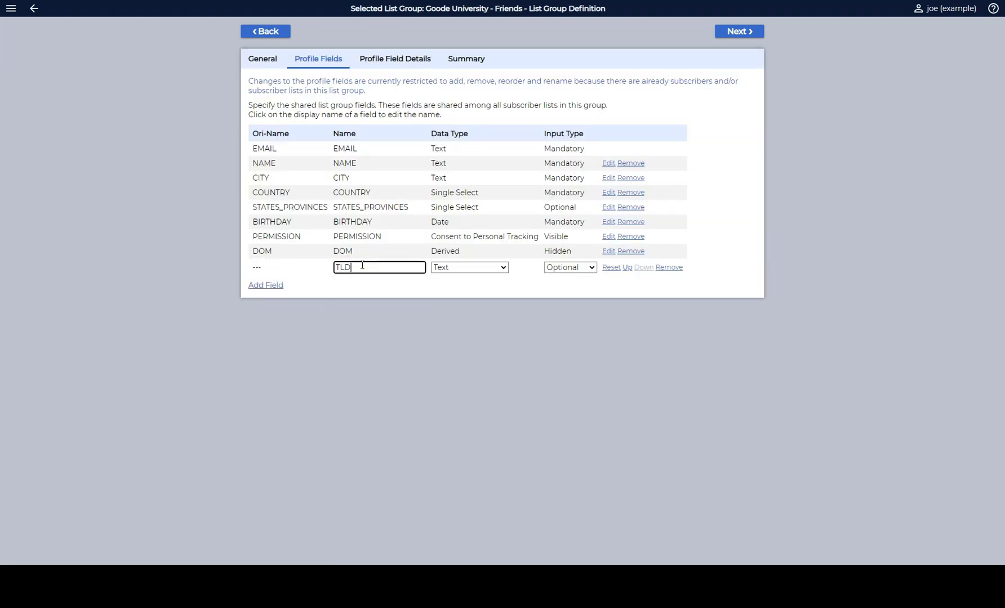
{"action": "left_click", "coordinate": [468, 267]}
{"action": "left_click", "coordinate": [463, 348]}
{"action": "left_click", "coordinate": [568, 267]}
{"action": "left_click", "coordinate": [564, 288]}
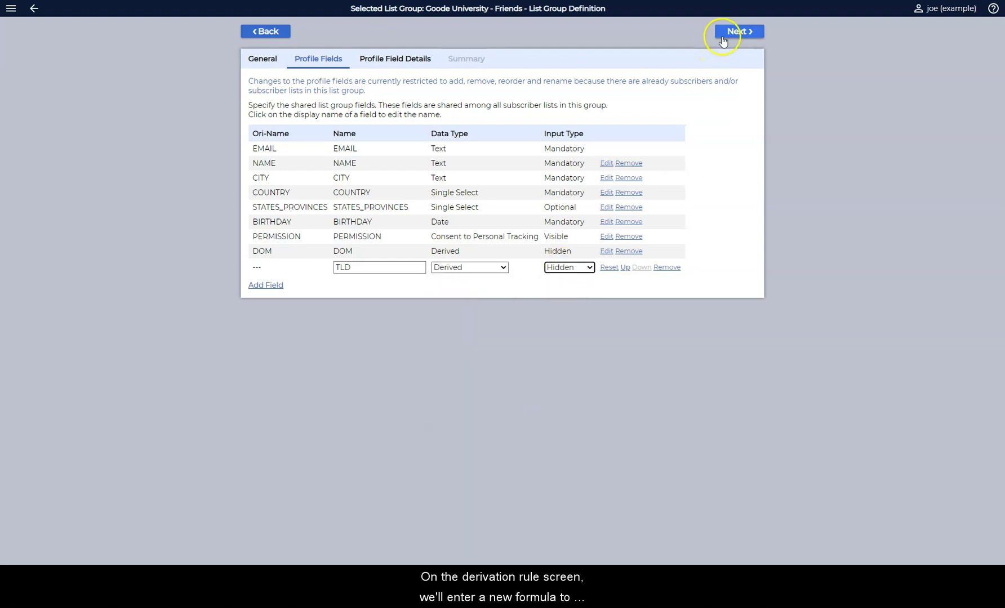
Step: Define the TLD field's derivation rule as ToLower(Substring(&EMAIL;, LastIndexOf(&EMAIL;, "."))) and finish the list group definition
{"action": "left_click", "coordinate": [738, 32]}
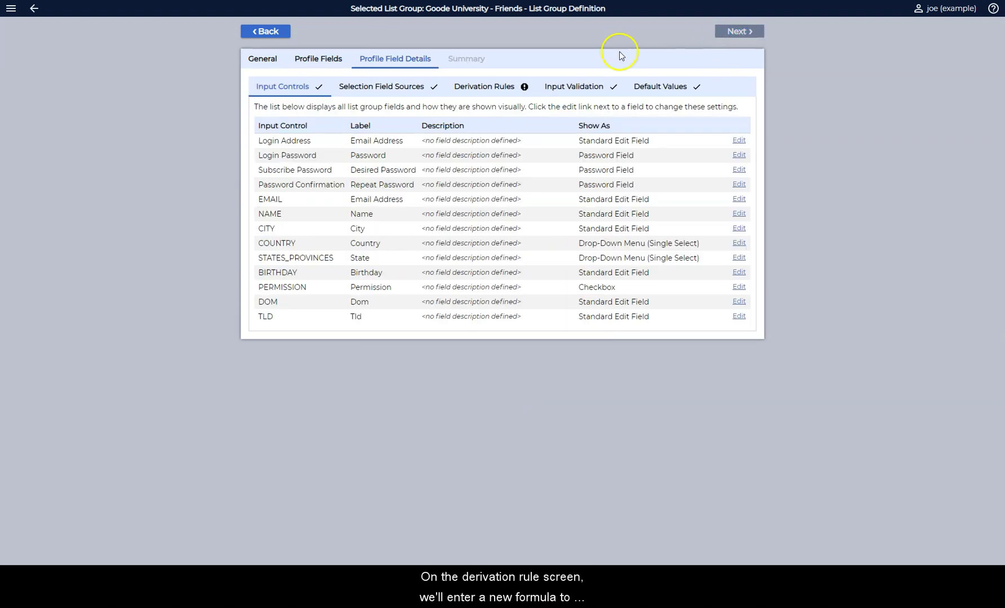
{"action": "left_click", "coordinate": [491, 90]}
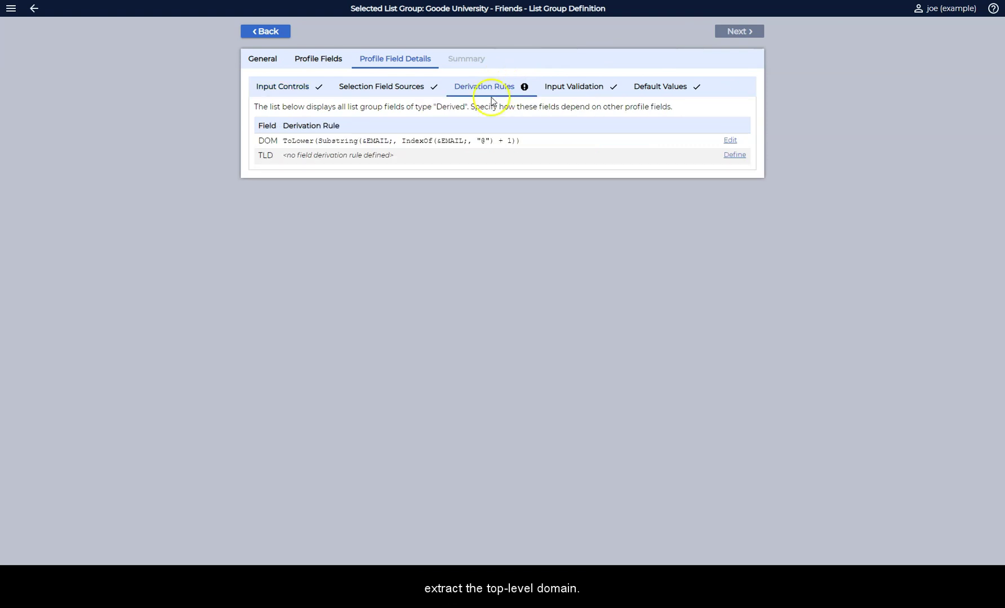
{"action": "left_click", "coordinate": [735, 155]}
{"action": "left_click", "coordinate": [493, 242]}
{"action": "type", "text": "ToLower(Substring(&EMAIL;, LastIndexOf(&EMAIL;, \".\")))"}
{"action": "left_click", "coordinate": [557, 385]}
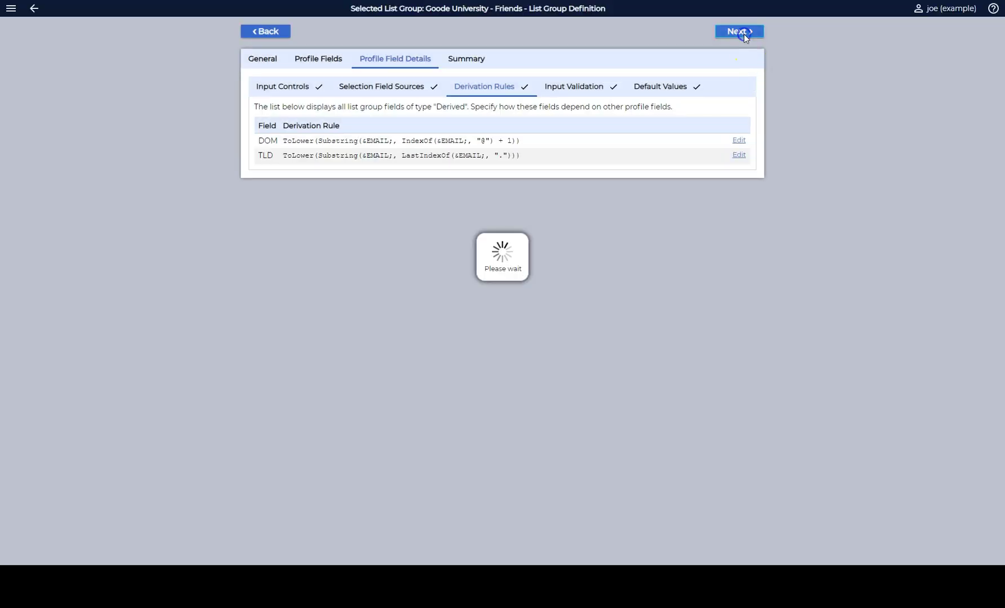
{"action": "left_click", "coordinate": [743, 34]}
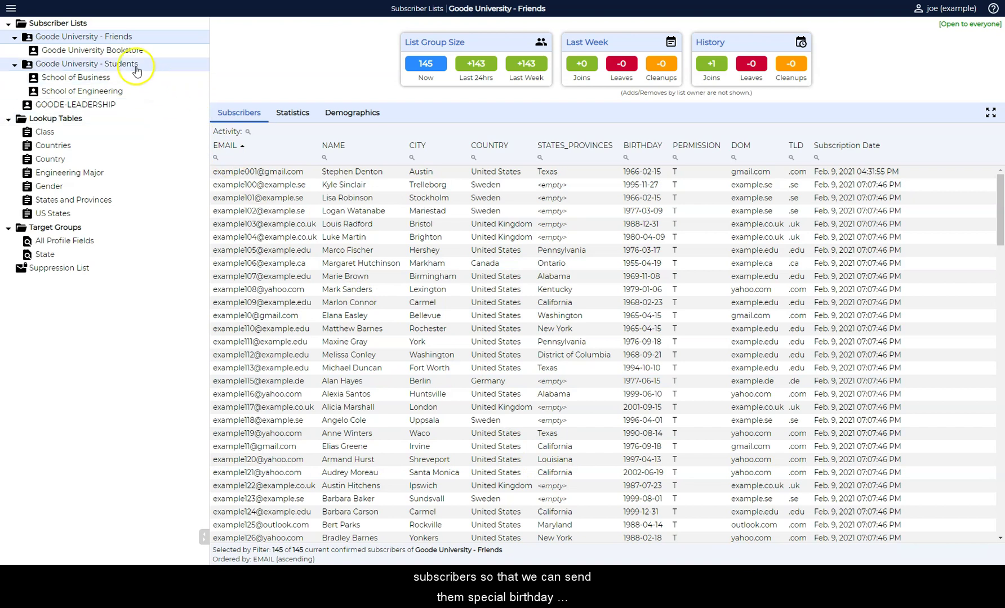
Step: Reopen the Goode University - Friends list group definition and add a Derived, Hidden profile field named BMONTH
{"action": "right_click", "coordinate": [118, 37]}
{"action": "left_click", "coordinate": [153, 45]}
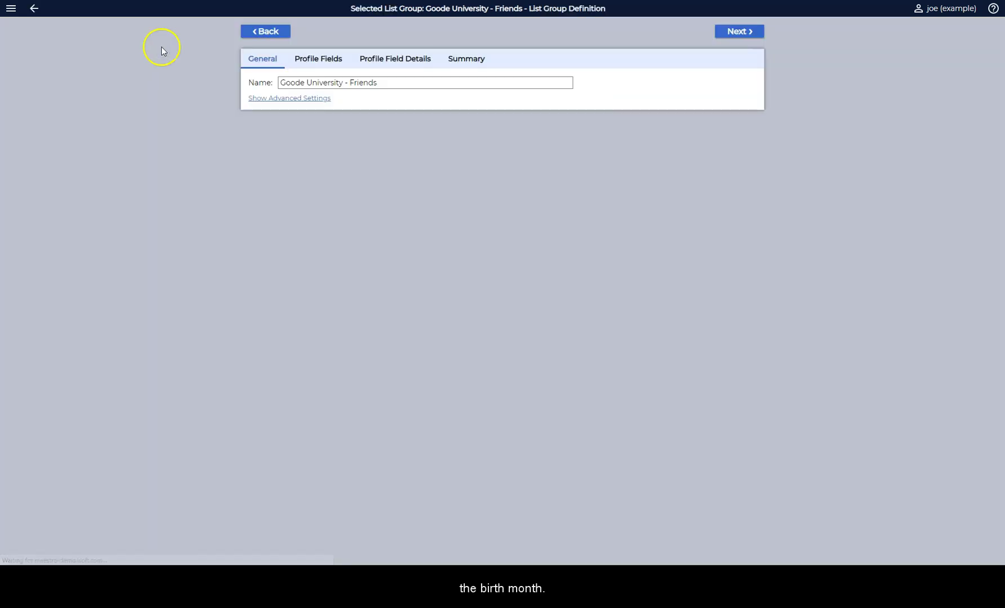
{"action": "left_click", "coordinate": [724, 34]}
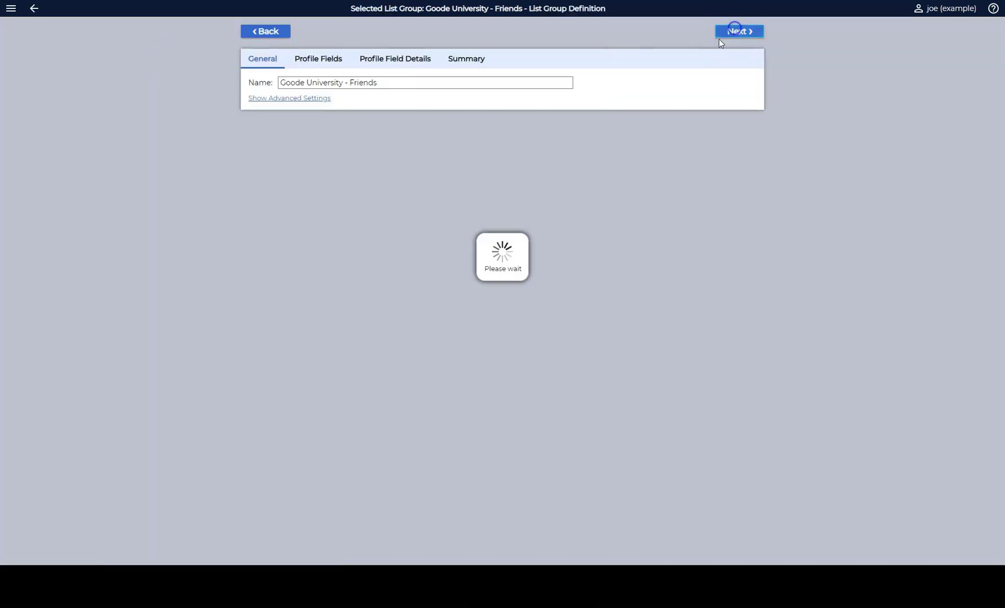
{"action": "left_click", "coordinate": [265, 280]}
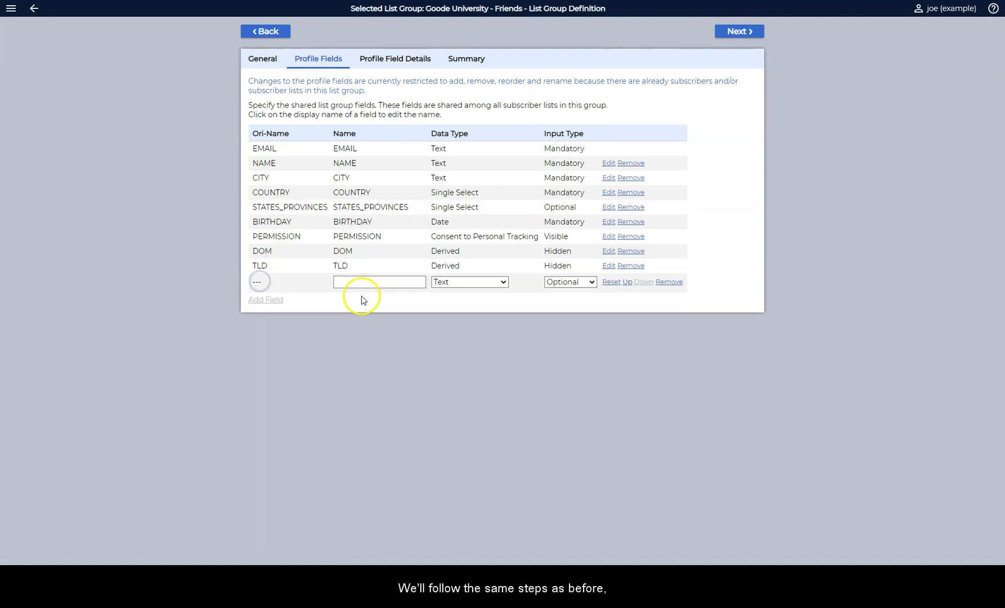
{"action": "left_click", "coordinate": [357, 281]}
{"action": "type", "text": "BMONTH"}
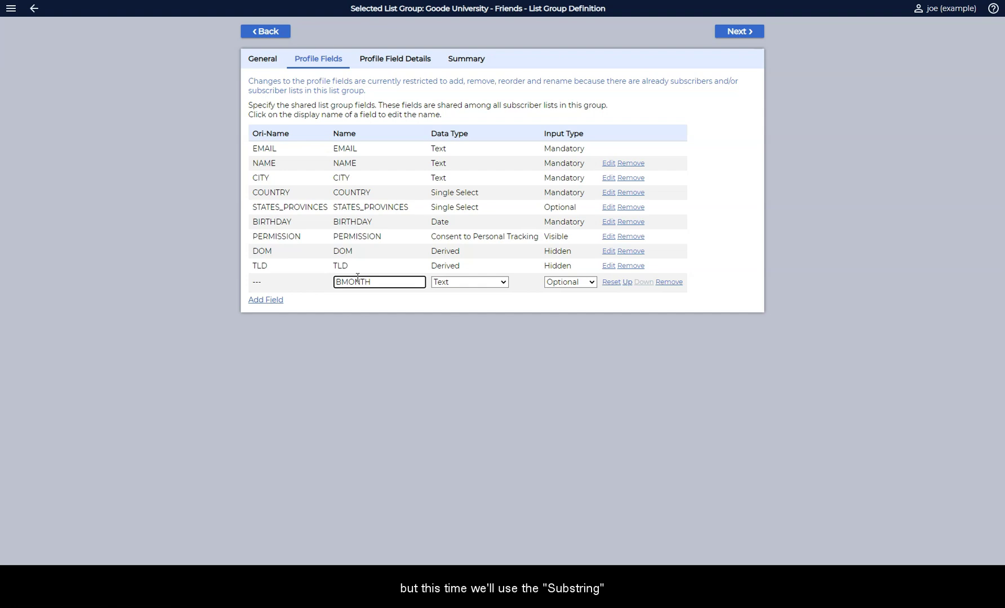
{"action": "left_click", "coordinate": [460, 282]}
{"action": "left_click", "coordinate": [459, 360]}
{"action": "left_click", "coordinate": [569, 282]}
{"action": "left_click", "coordinate": [565, 305]}
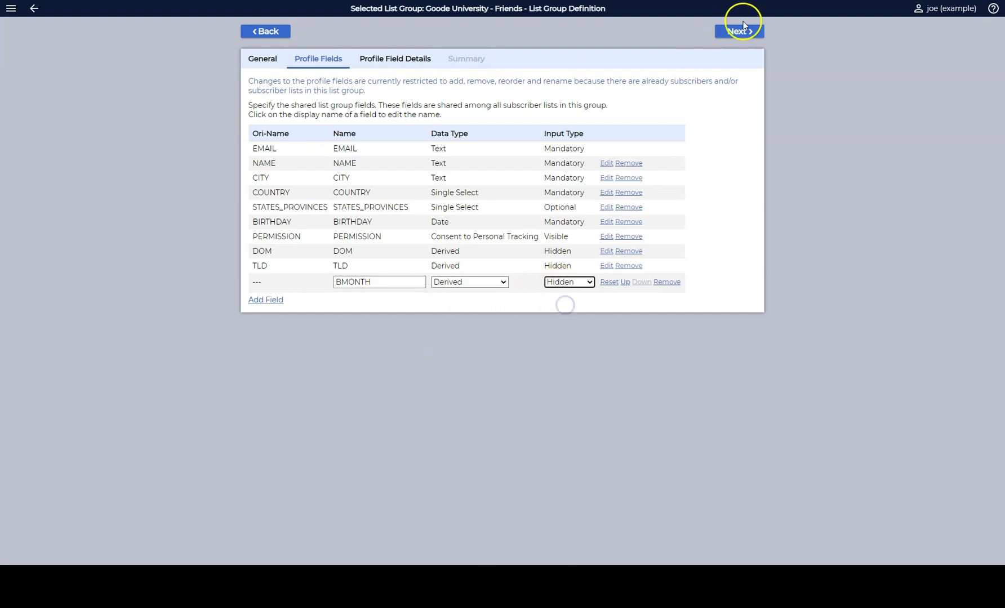
Step: Define the BMONTH field's derivation rule as Substring(&BIRTHDAY;, 5, 7) and finish the list group definition
{"action": "left_click", "coordinate": [732, 31]}
{"action": "left_click", "coordinate": [515, 90]}
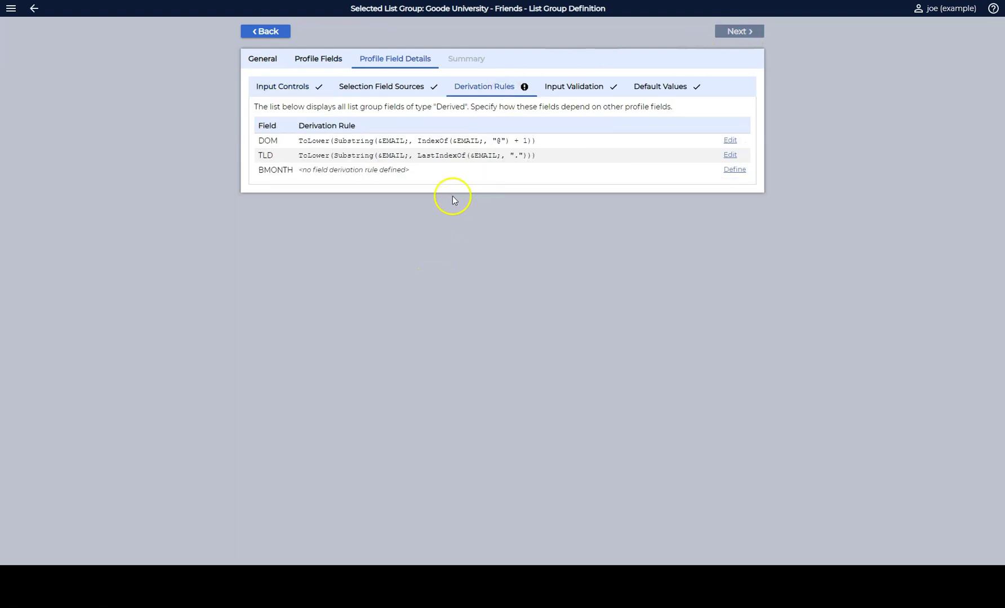
{"action": "left_click", "coordinate": [735, 169]}
{"action": "left_click", "coordinate": [481, 233]}
{"action": "type", "text": "Substring(&BIRTHDAY;, 5, 7)"}
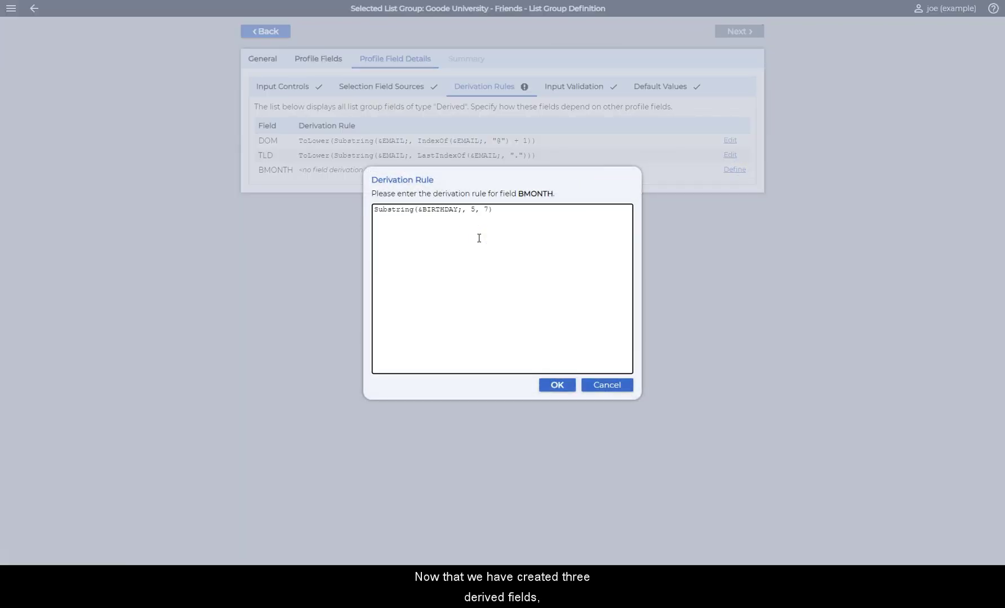
{"action": "left_click", "coordinate": [555, 387]}
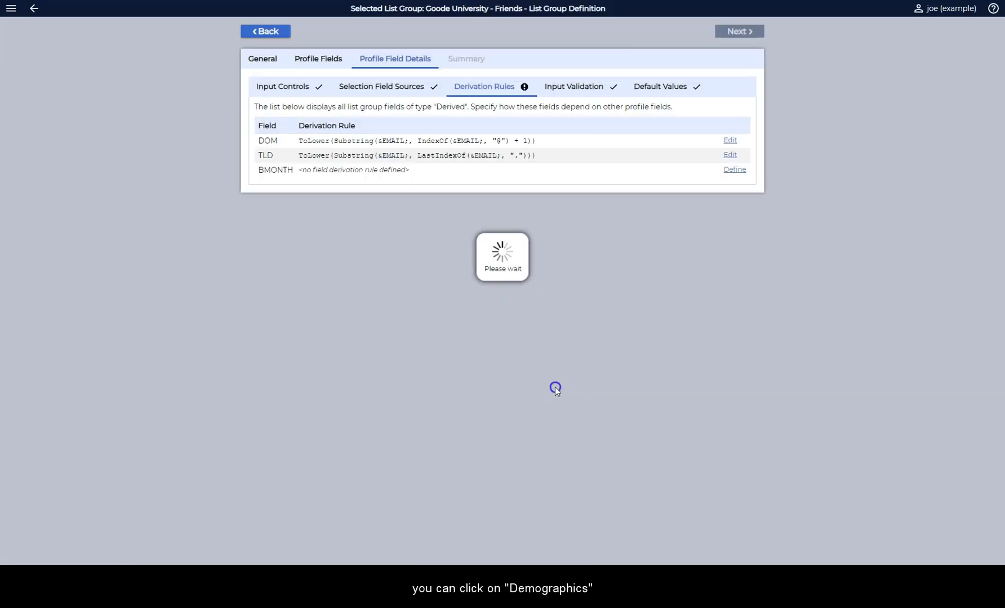
{"action": "left_click", "coordinate": [740, 32]}
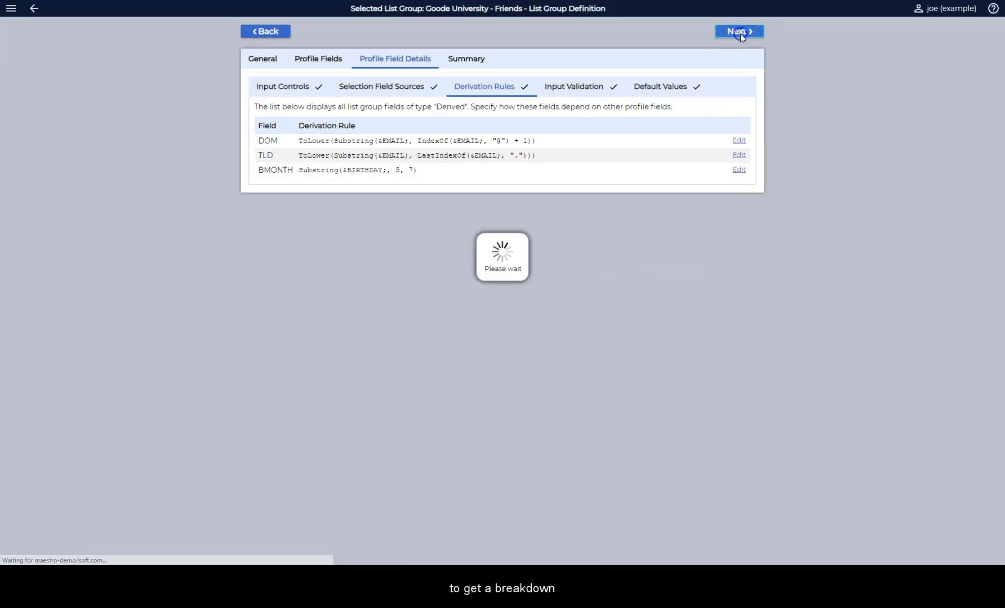
{"action": "left_click", "coordinate": [741, 34]}
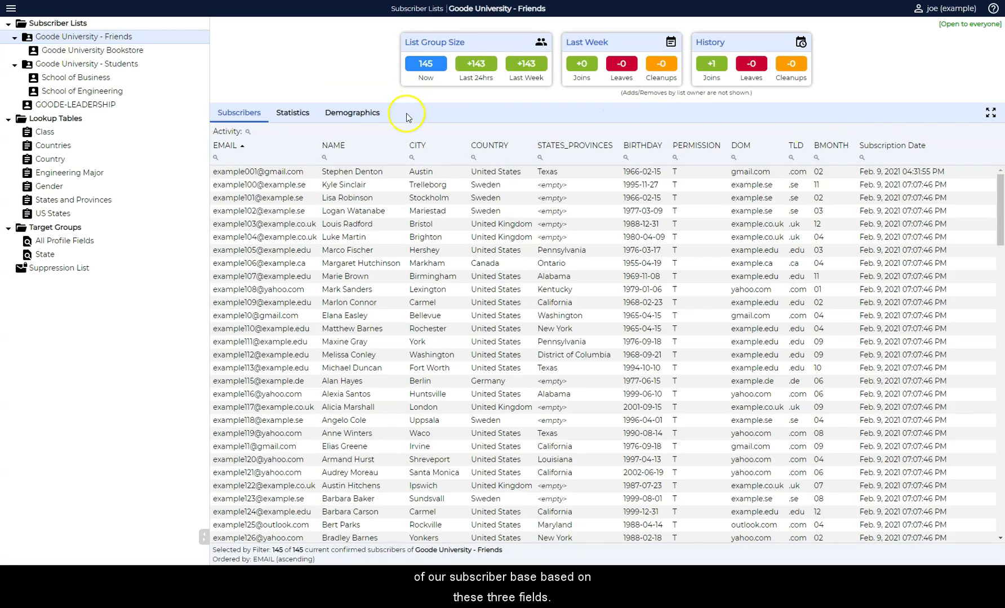
Step: View the demographic breakdown of the list group's subscribers by DOM and by TLD
{"action": "left_click", "coordinate": [353, 111]}
{"action": "left_click", "coordinate": [377, 130]}
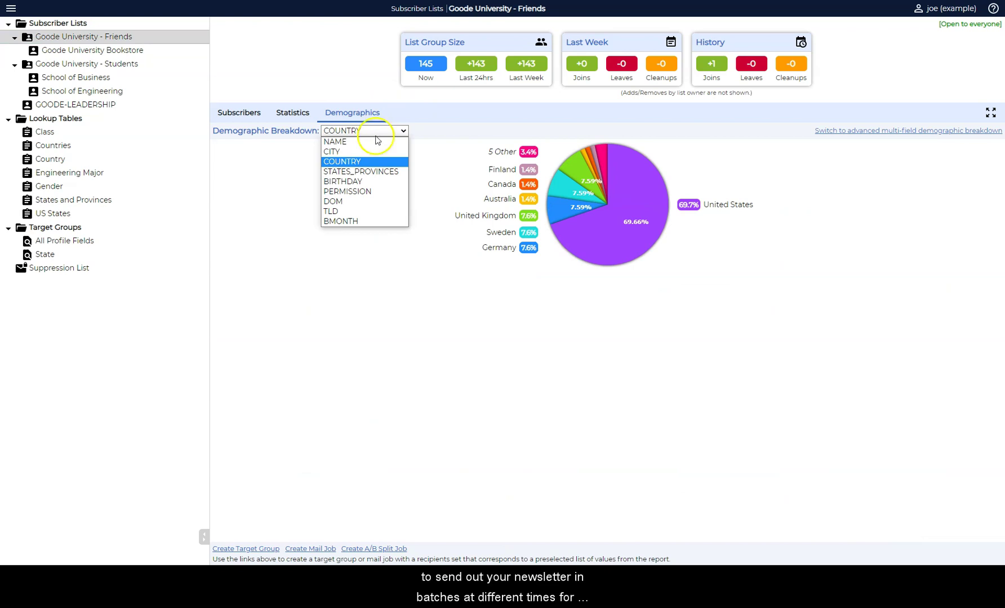
{"action": "left_click", "coordinate": [361, 200]}
{"action": "left_click", "coordinate": [643, 194]}
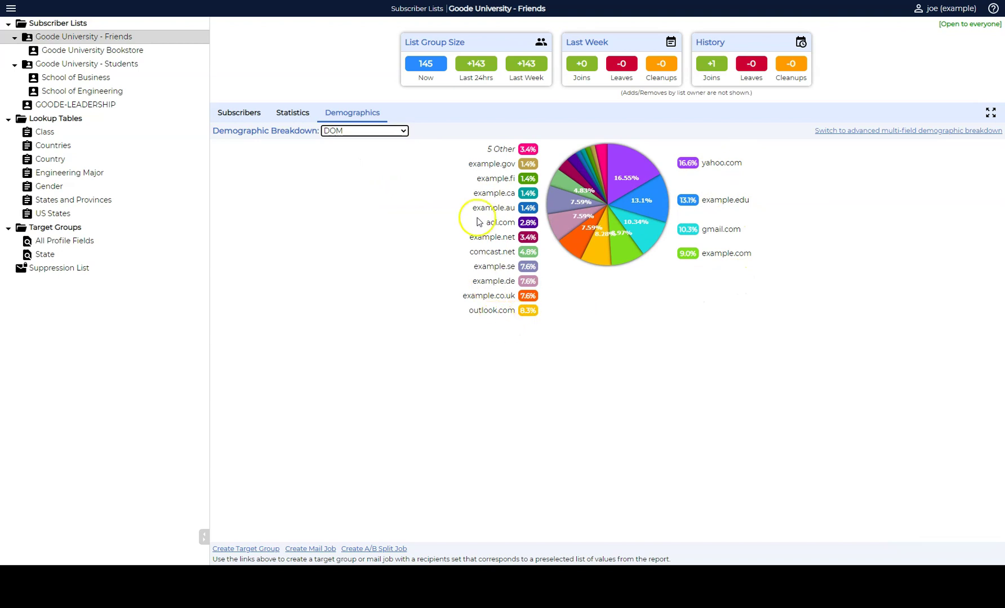
{"action": "left_click", "coordinate": [404, 134]}
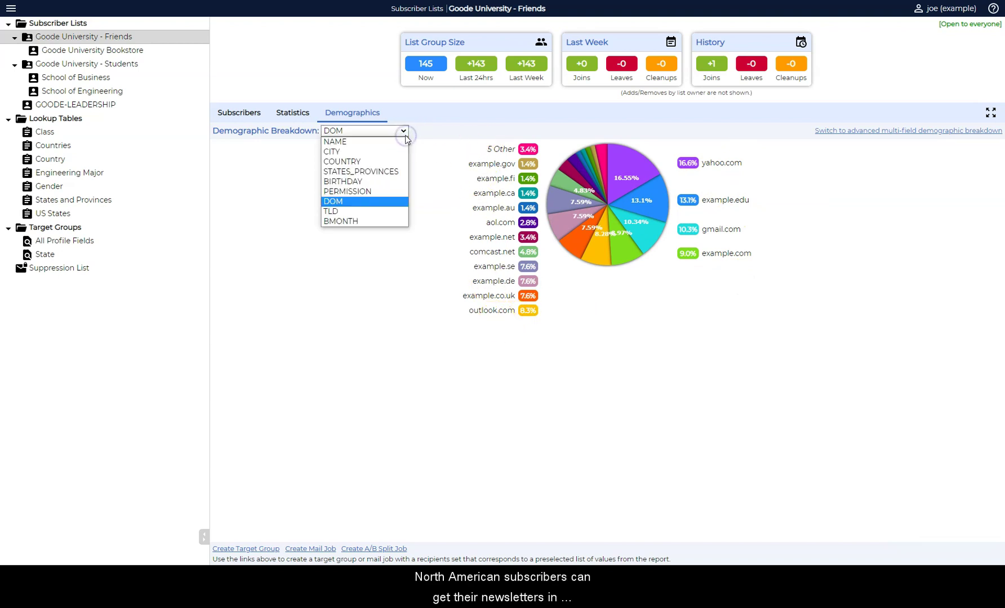
{"action": "left_click", "coordinate": [355, 211]}
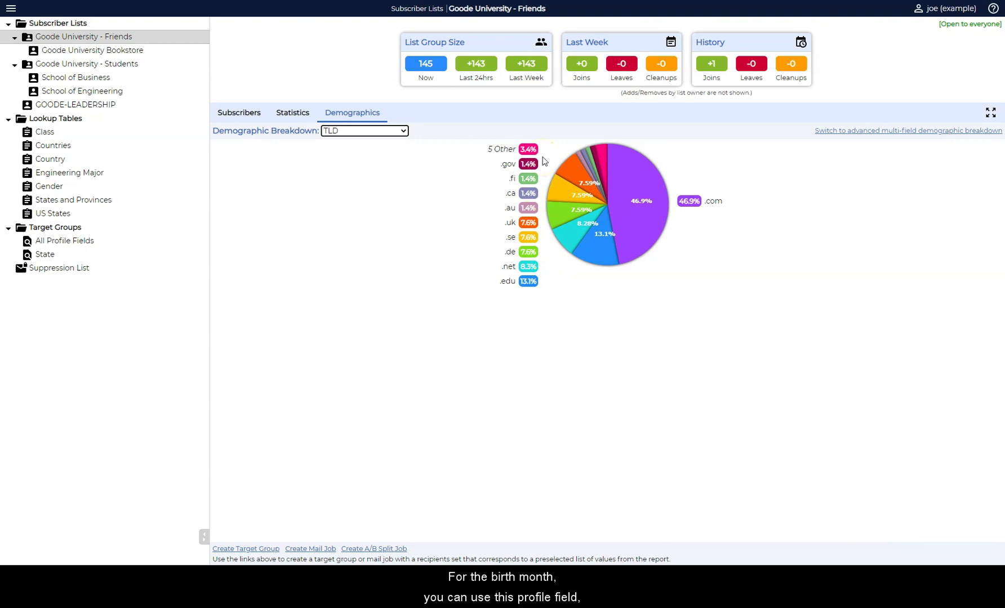
Step: View the demographic breakdown by BMONTH and return to the list group's subscriber table
{"action": "left_click", "coordinate": [374, 131]}
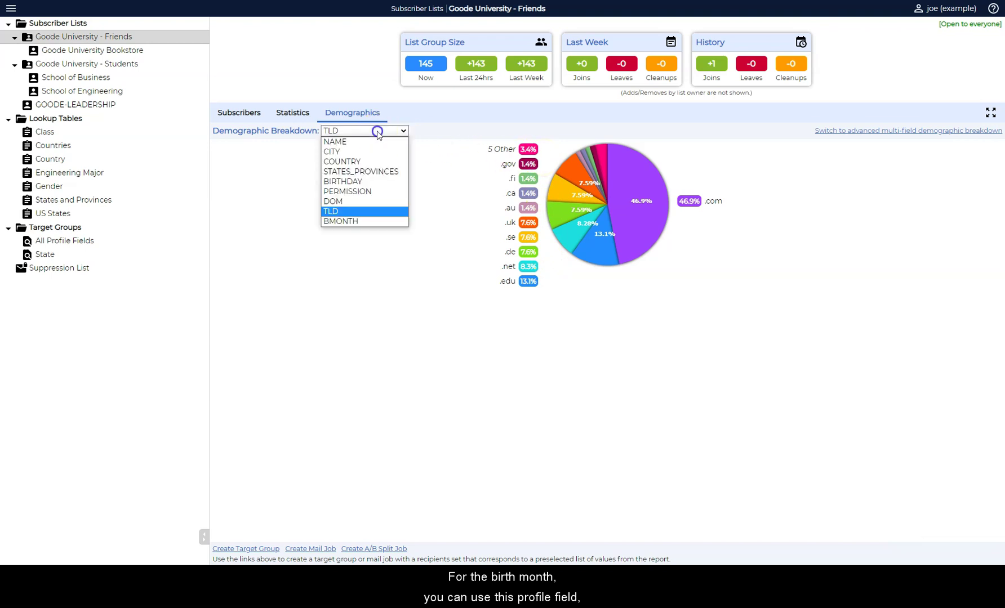
{"action": "left_click", "coordinate": [363, 222]}
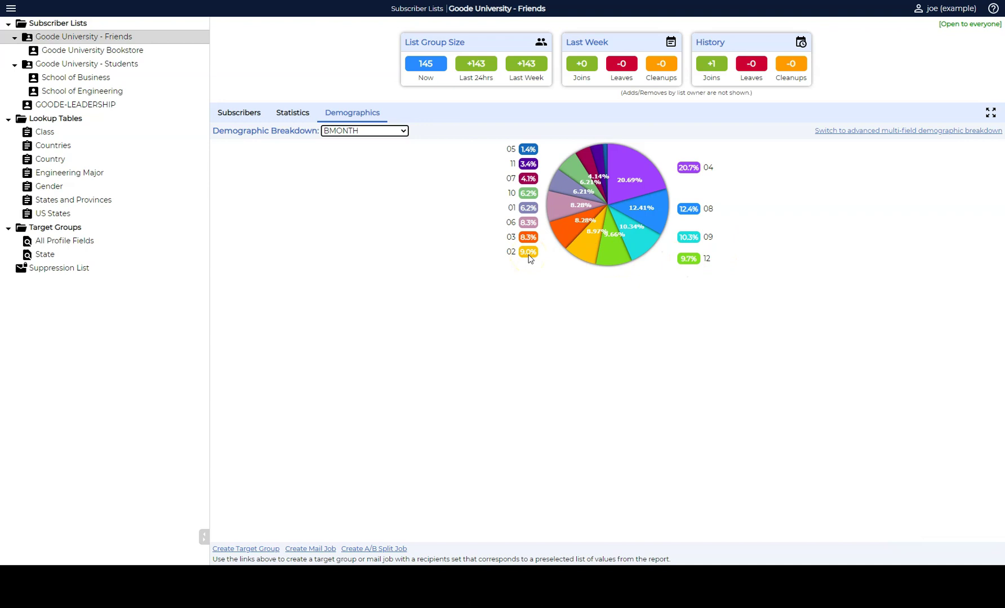
{"action": "left_click", "coordinate": [369, 217]}
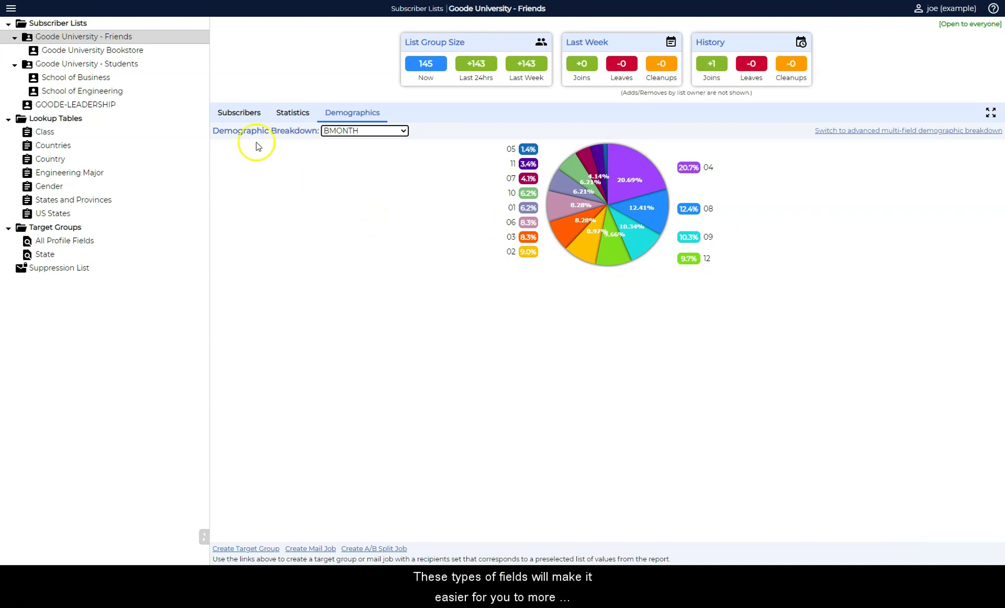
{"action": "left_click", "coordinate": [242, 111]}
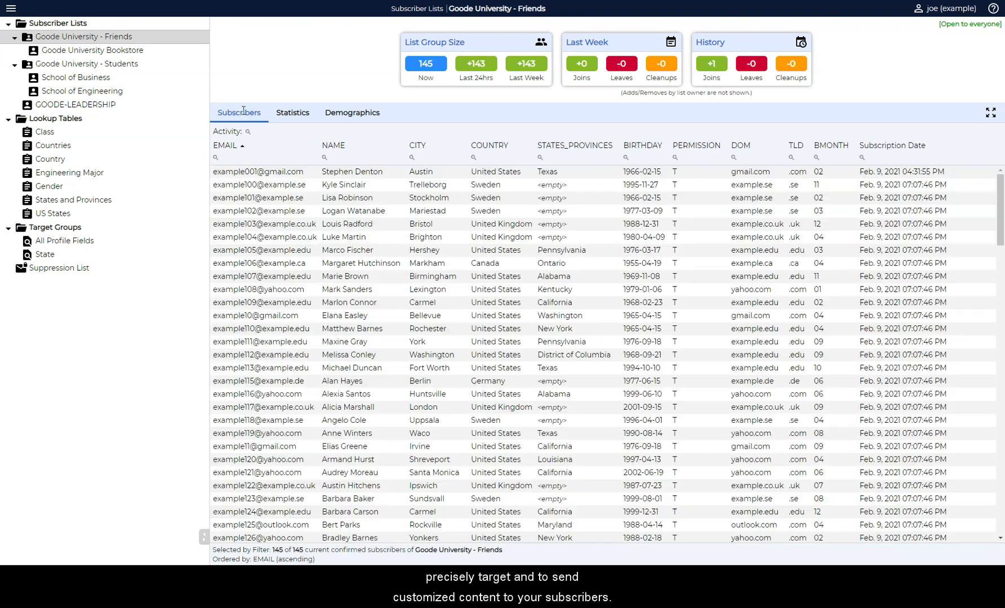